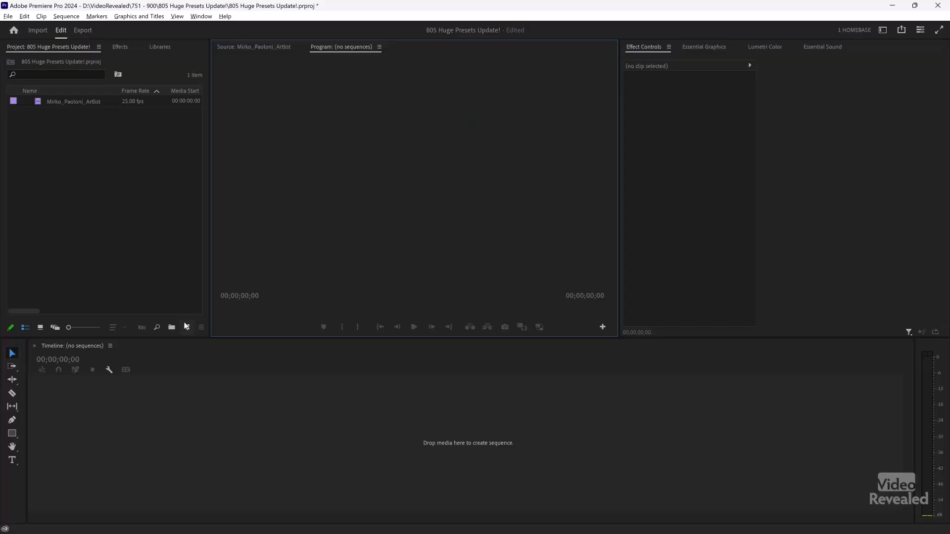
Step: Start a new sequence from the Project panel's New Item > Sequence option
{"action": "left_click", "coordinate": [186, 327]}
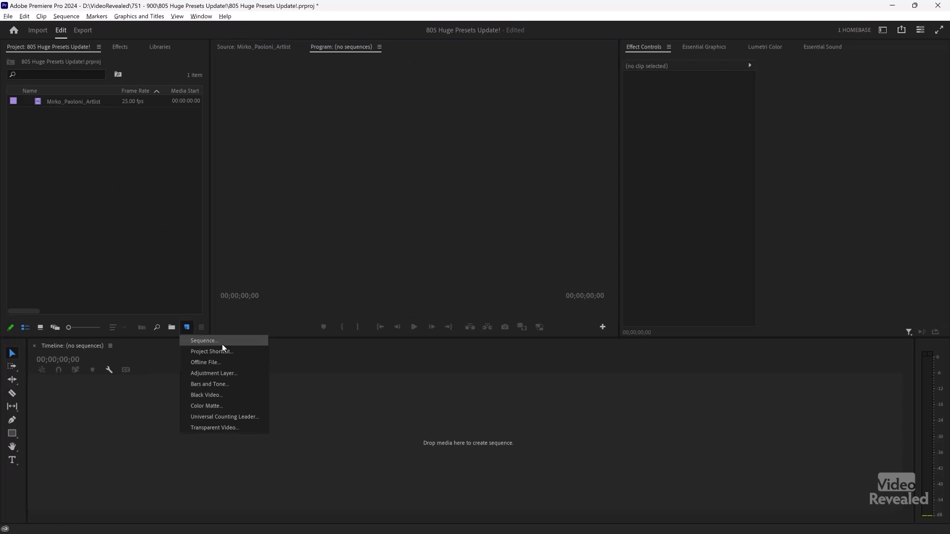
{"action": "left_click", "coordinate": [104, 196]}
{"action": "right_click", "coordinate": [104, 196]}
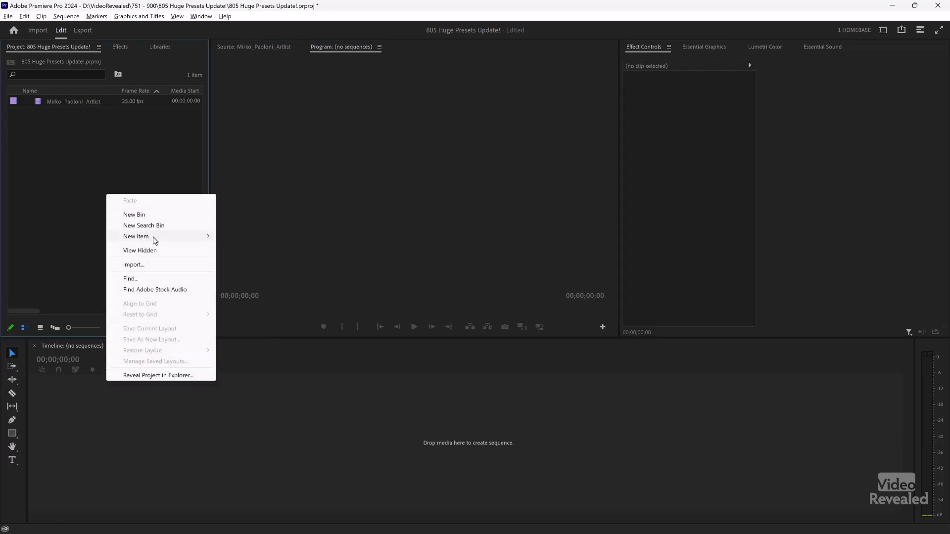
{"action": "mouse_move", "coordinate": [160, 241]}
{"action": "left_click", "coordinate": [251, 236]}
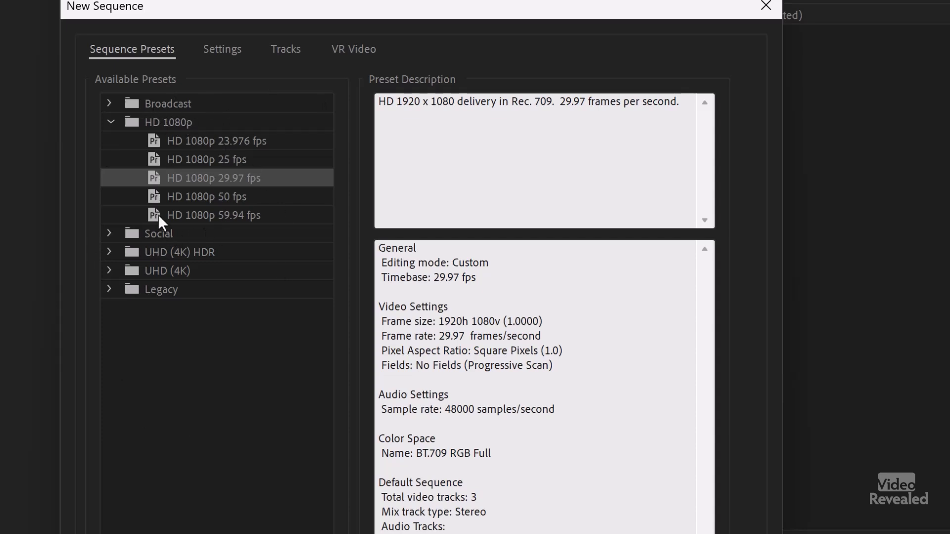
Step: Collapse HD 1080p and select the Legacy > DV - NTSC Standard 48kHz preset
{"action": "left_click", "coordinate": [111, 121]}
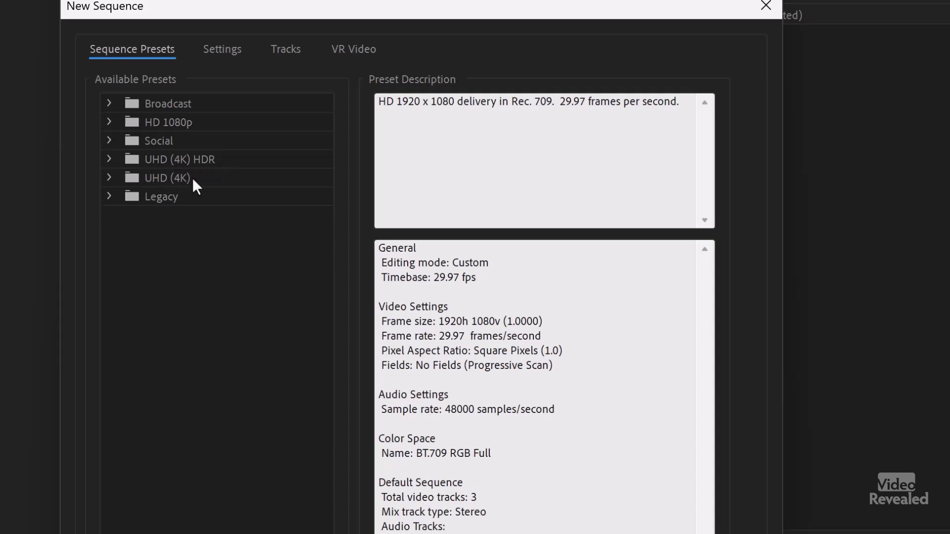
{"action": "left_click", "coordinate": [108, 195]}
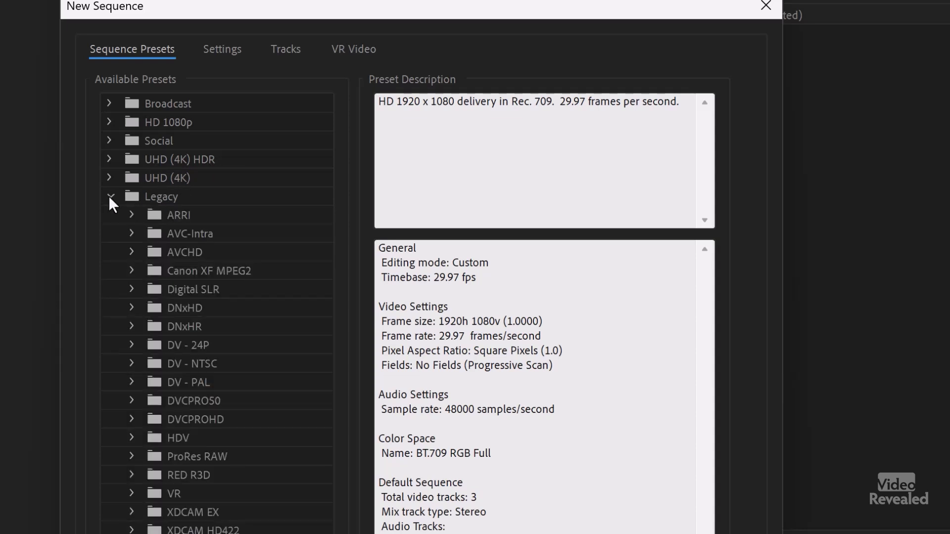
{"action": "left_click", "coordinate": [131, 364]}
{"action": "left_click", "coordinate": [205, 402]}
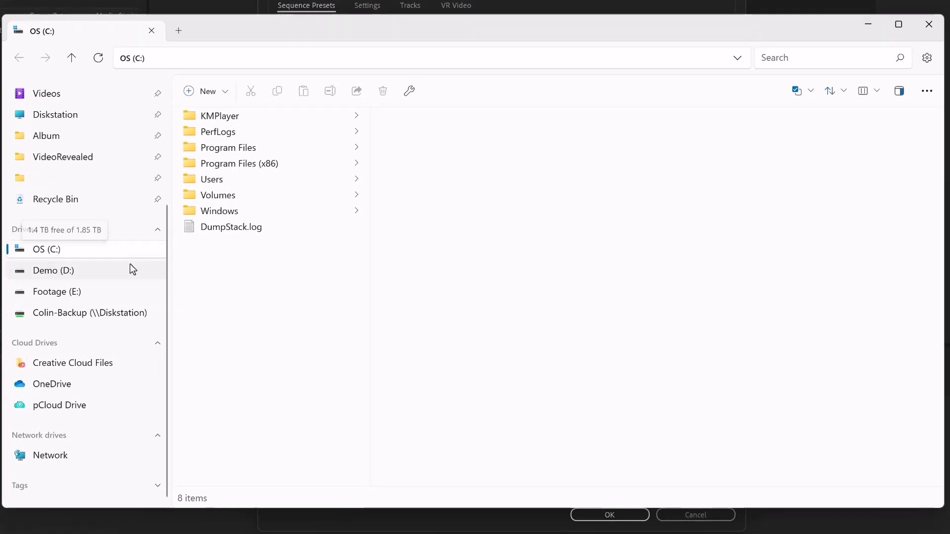
Step: Browse File Explorer into C:\Program Files\Adobe\Adobe Premiere Pro 2024
{"action": "left_click", "coordinate": [239, 147]}
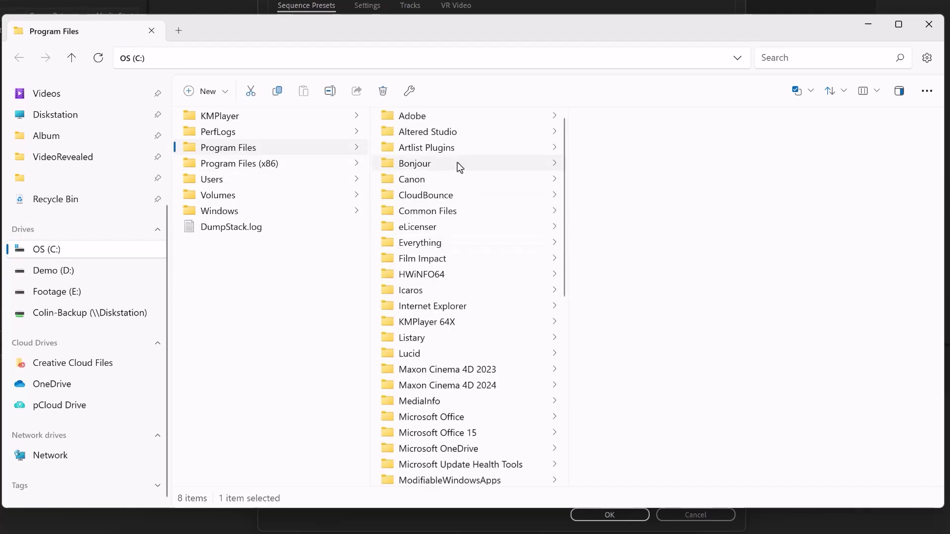
{"action": "left_click", "coordinate": [447, 117]}
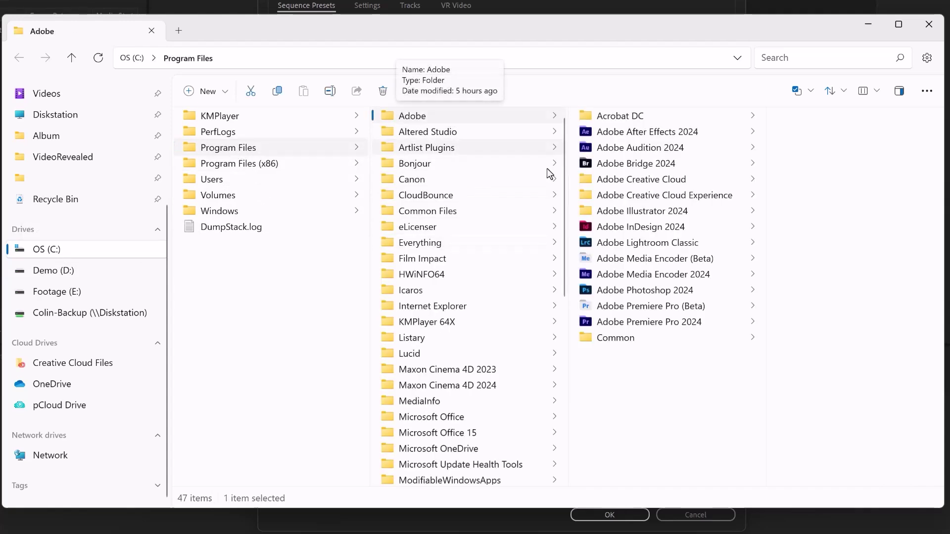
{"action": "left_click", "coordinate": [637, 321]}
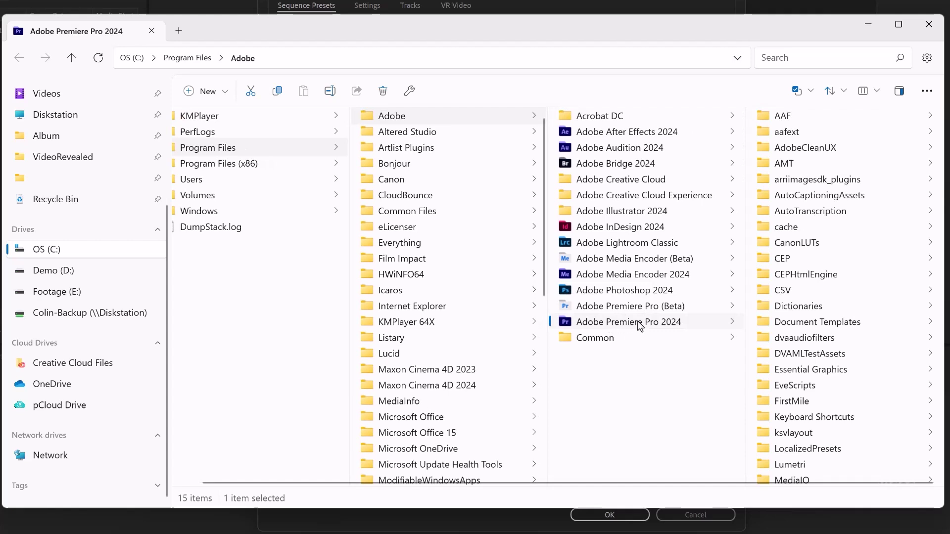
{"action": "scroll", "coordinate": [841, 356], "scroll_direction": "down", "scroll_amount": 5}
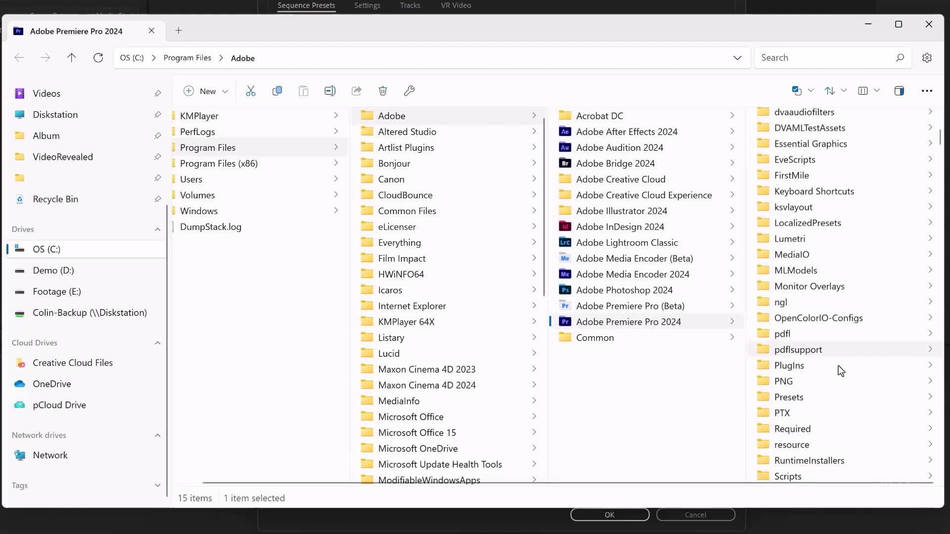
{"action": "scroll", "coordinate": [839, 366], "scroll_direction": "down", "scroll_amount": 1}
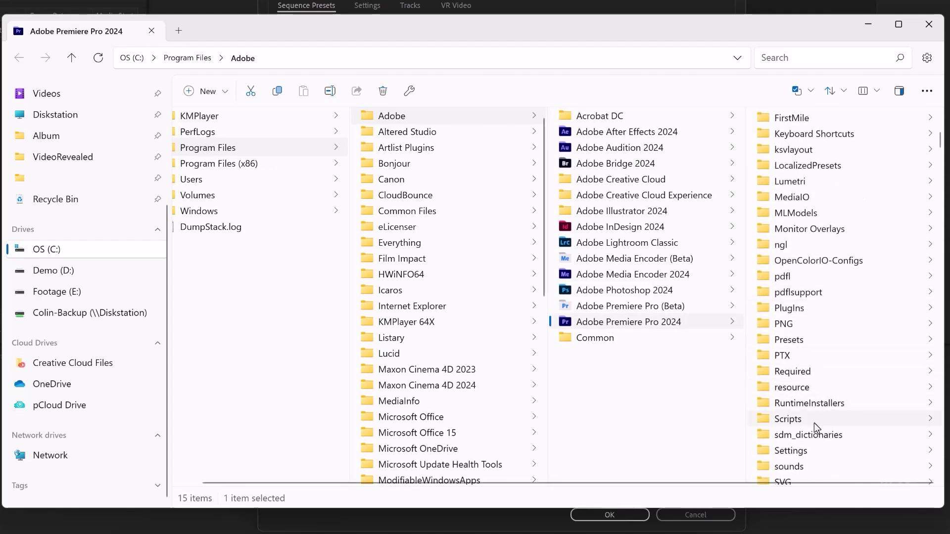
Step: Open the Settings\SequencePresets folder, then move Explorer aside and return to the New Sequence dialog
{"action": "left_click", "coordinate": [812, 451]}
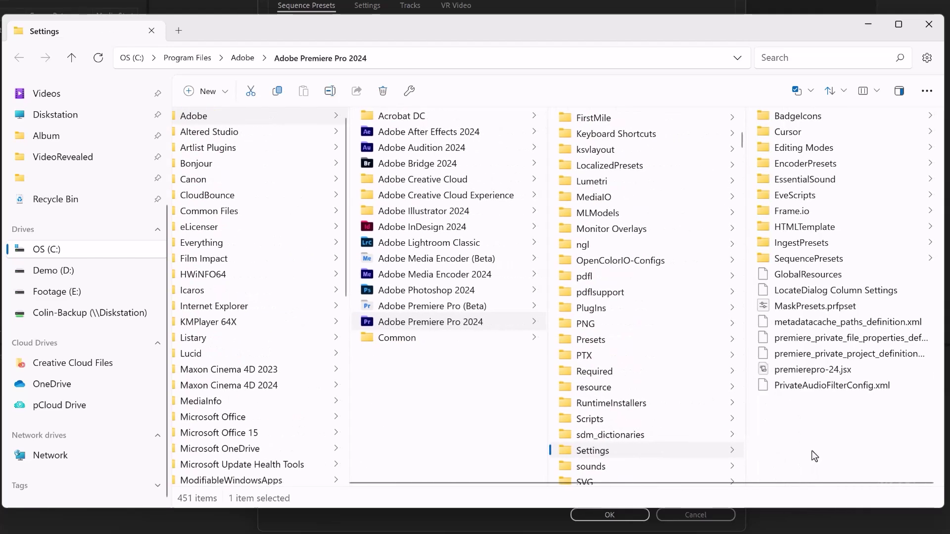
{"action": "left_click", "coordinate": [809, 258]}
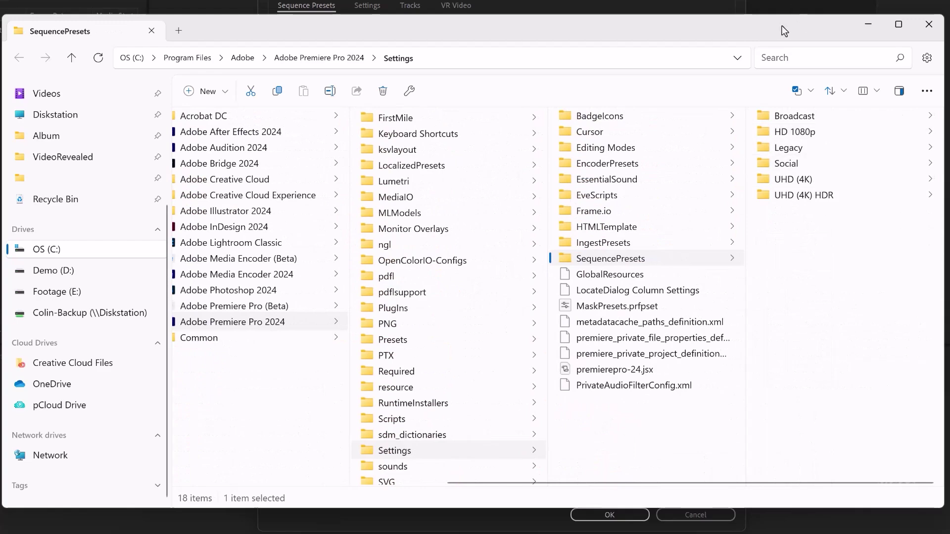
{"action": "mouse_move", "coordinate": [781, 26]}
{"action": "left_mouse_down"}
{"action": "mouse_move", "coordinate": [608, 196]}
{"action": "mouse_move", "coordinate": [558, 342]}
{"action": "mouse_move", "coordinate": [790, 15]}
{"action": "left_mouse_up"}
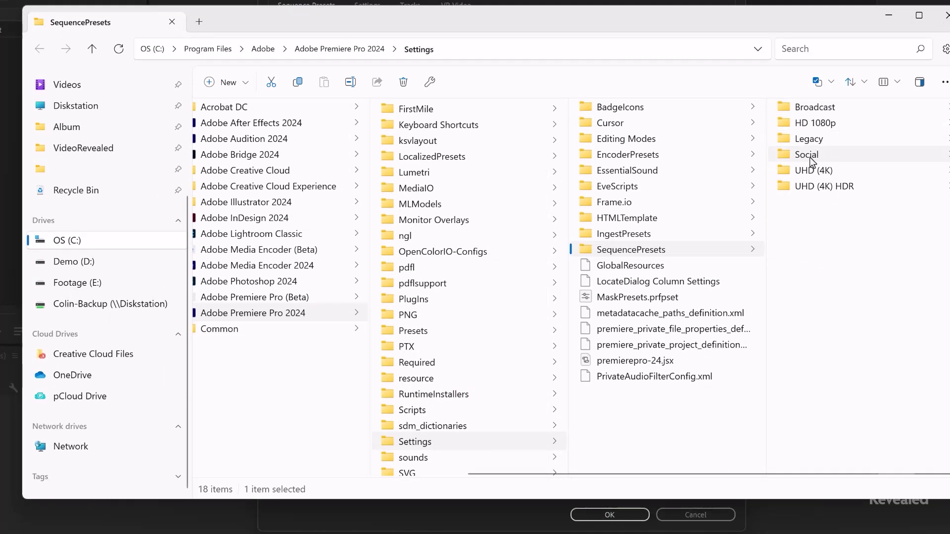
{"action": "left_click", "coordinate": [665, 2]}
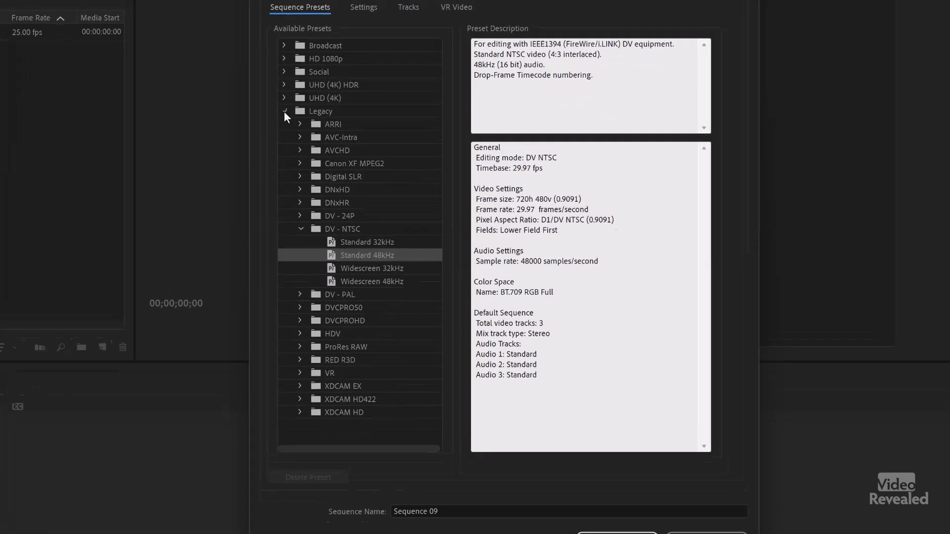
Step: Browse the Legacy, HD 1080p and Broadcast groups, then select Social > Social Media Portrait 9x16 30 fps
{"action": "left_click", "coordinate": [292, 105]}
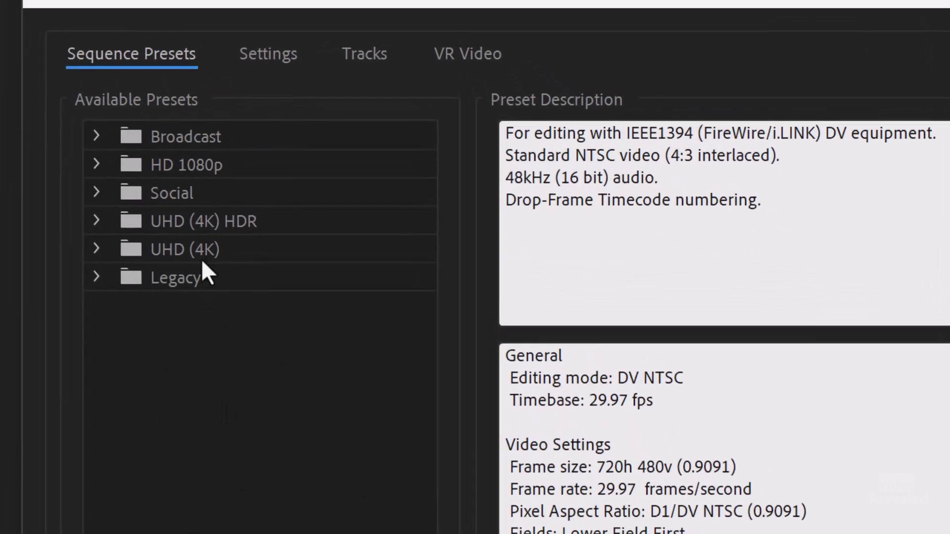
{"action": "left_click", "coordinate": [97, 164]}
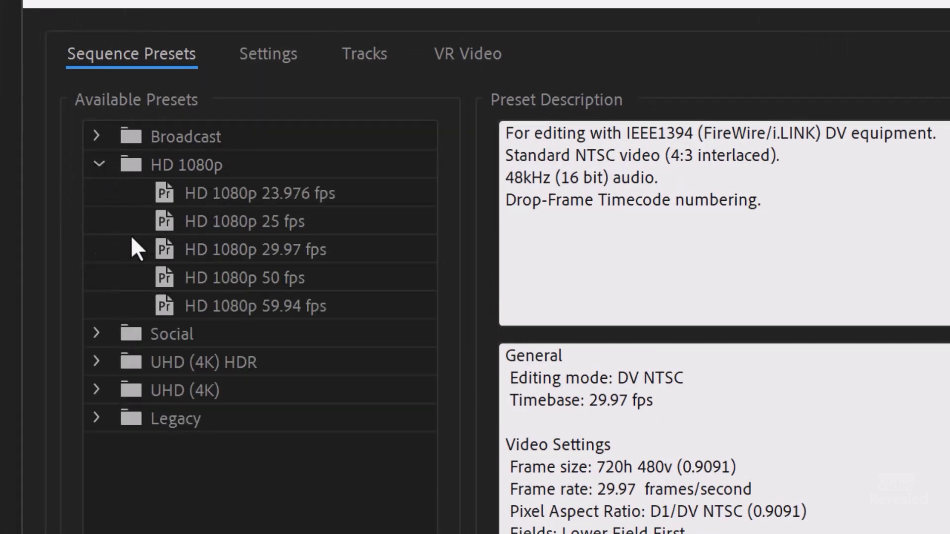
{"action": "left_click", "coordinate": [94, 133]}
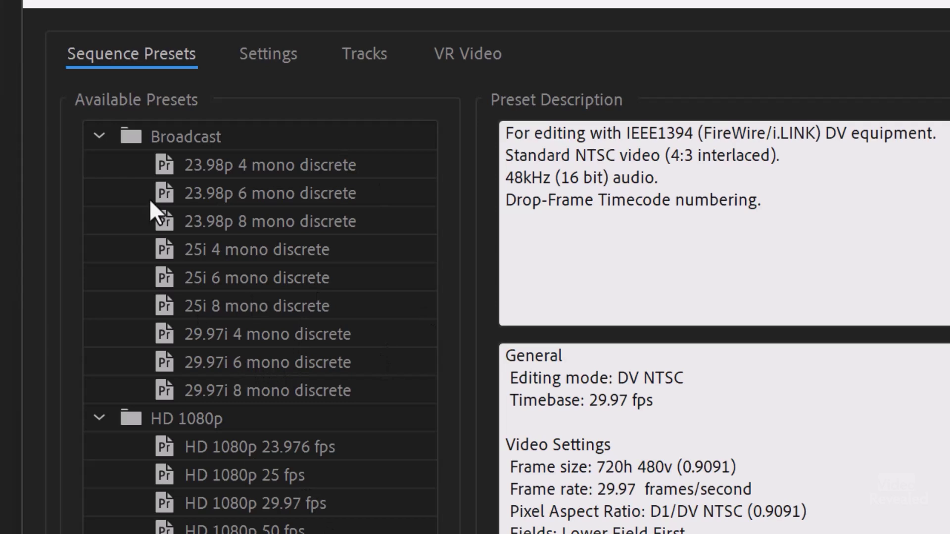
{"action": "left_click", "coordinate": [97, 136]}
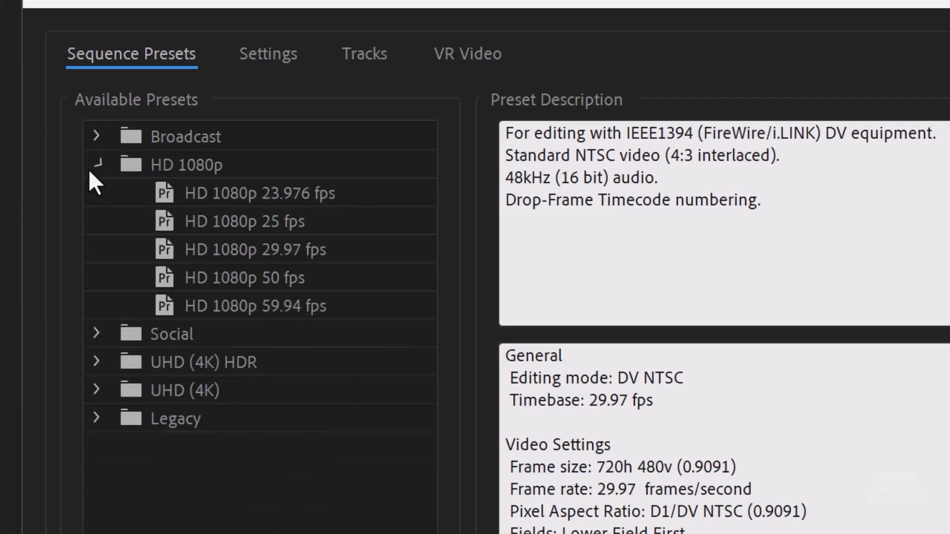
{"action": "left_click", "coordinate": [97, 164]}
{"action": "left_click", "coordinate": [97, 193]}
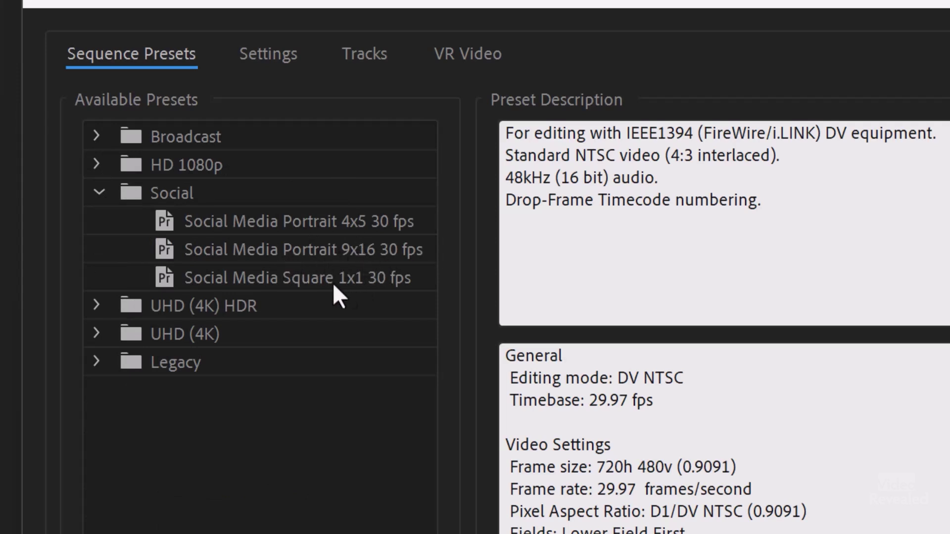
{"action": "left_click", "coordinate": [304, 250]}
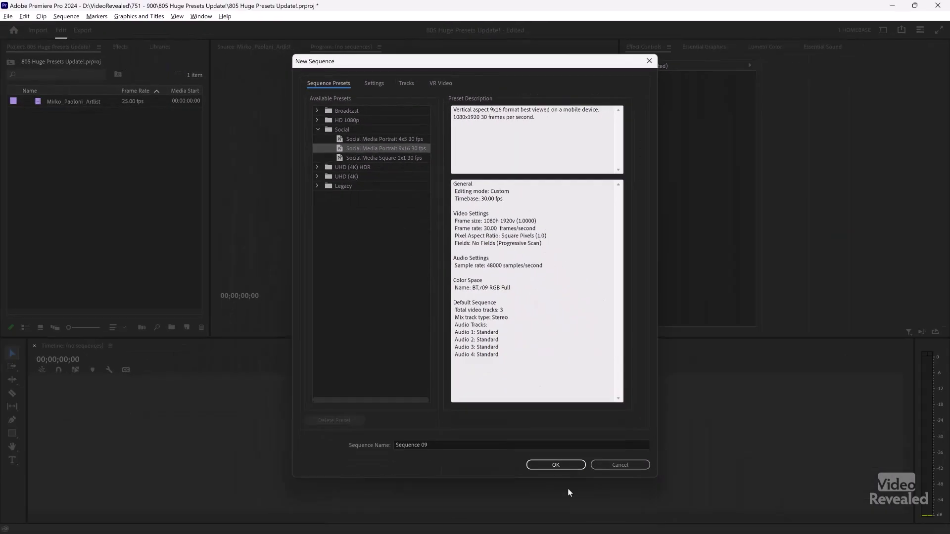
Step: Create the vertical Sequence 09 and place the skateboarding clip at its start, keeping its name
{"action": "left_click", "coordinate": [572, 466]}
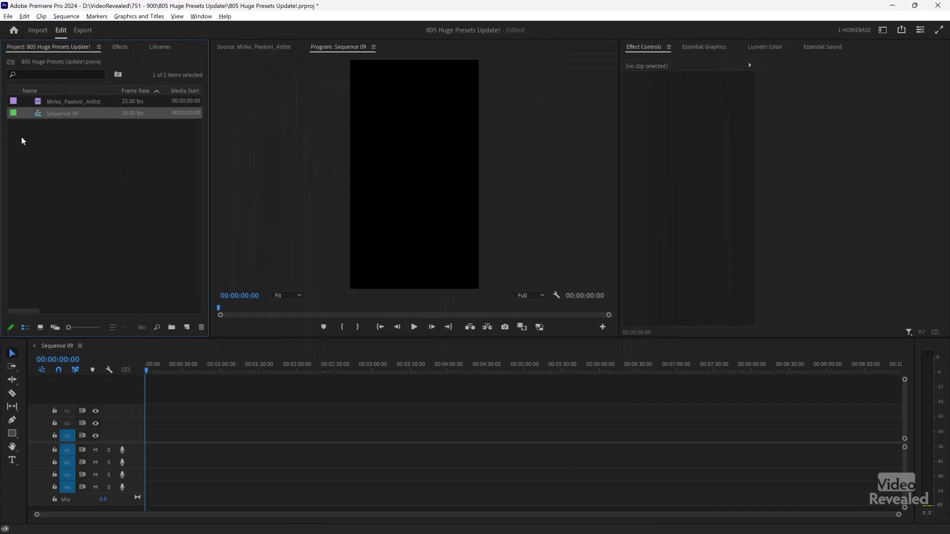
{"action": "left_click_drag", "start_coordinate": [37, 102], "coordinate": [156, 436]}
{"action": "left_click", "coordinate": [158, 435]}
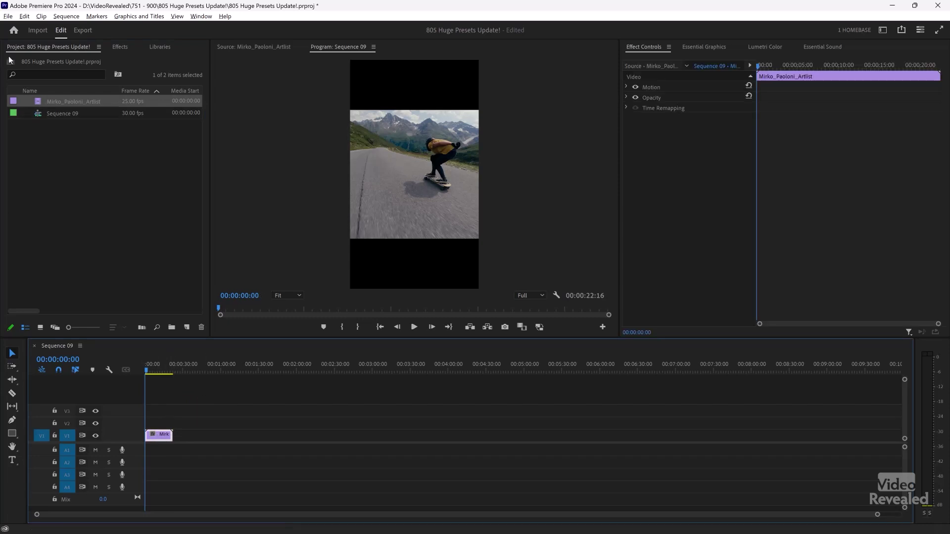
{"action": "left_click", "coordinate": [67, 115]}
{"action": "left_click", "coordinate": [68, 118]}
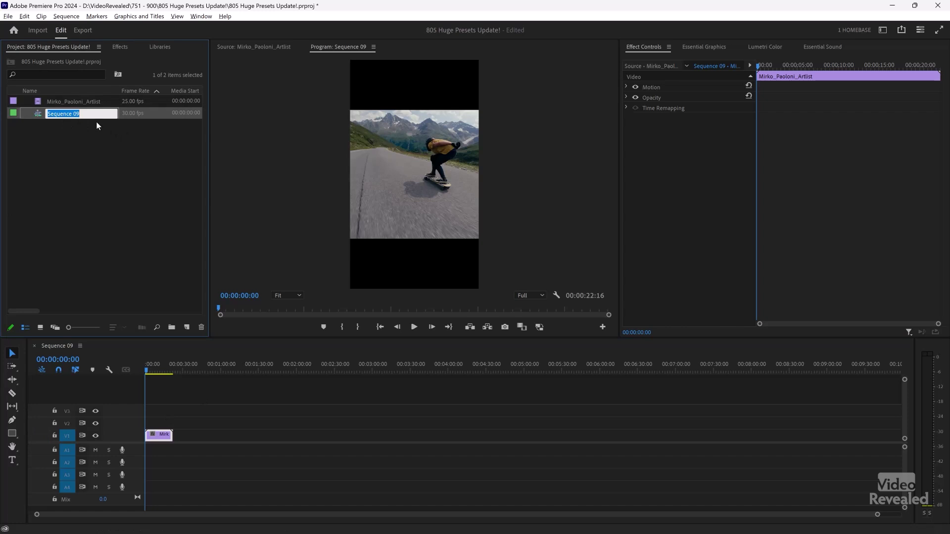
{"action": "left_click", "coordinate": [79, 140]}
Step: Duplicate Sequence 09 and rename the copy to 'Reframe'
{"action": "right_click", "coordinate": [39, 113]}
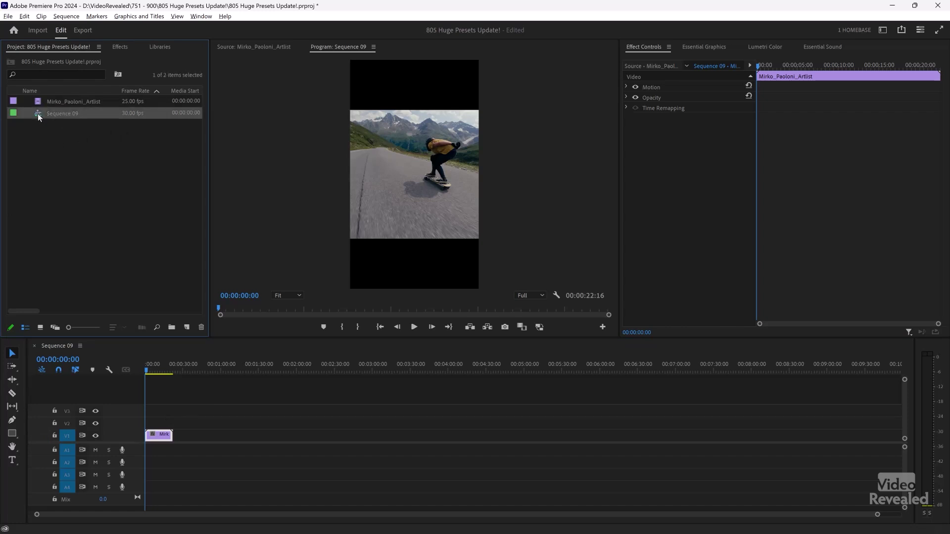
{"action": "left_click", "coordinate": [73, 63]}
{"action": "left_click", "coordinate": [75, 126]}
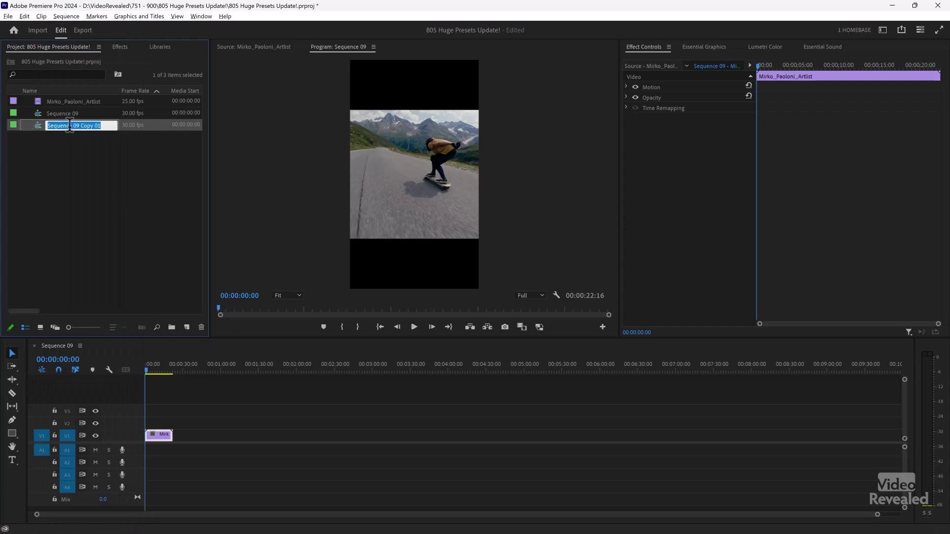
{"action": "type", "text": "Refea"}
{"action": "type", "text": "ame"}
{"action": "key", "text": "Return"}
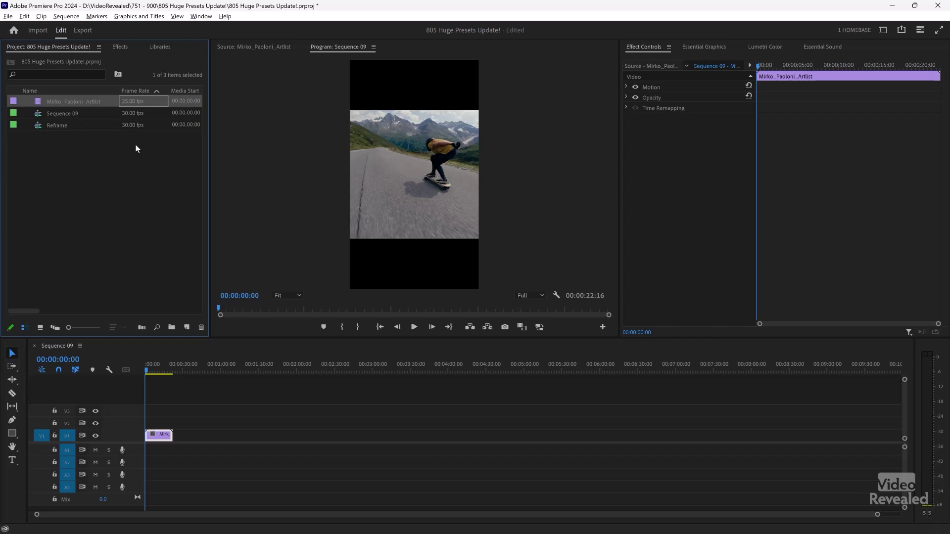
{"action": "left_click", "coordinate": [23, 114]}
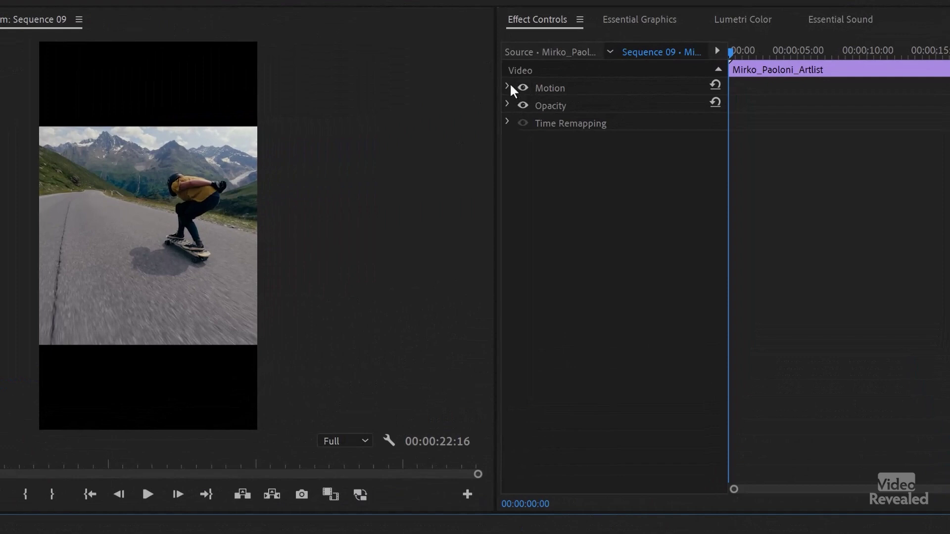
Step: Scale the clip to 181 under Motion so it fills the vertical frame, then play it back
{"action": "left_click", "coordinate": [507, 87]}
{"action": "left_click_drag", "start_coordinate": [621, 122], "coordinate": [584, 106]}
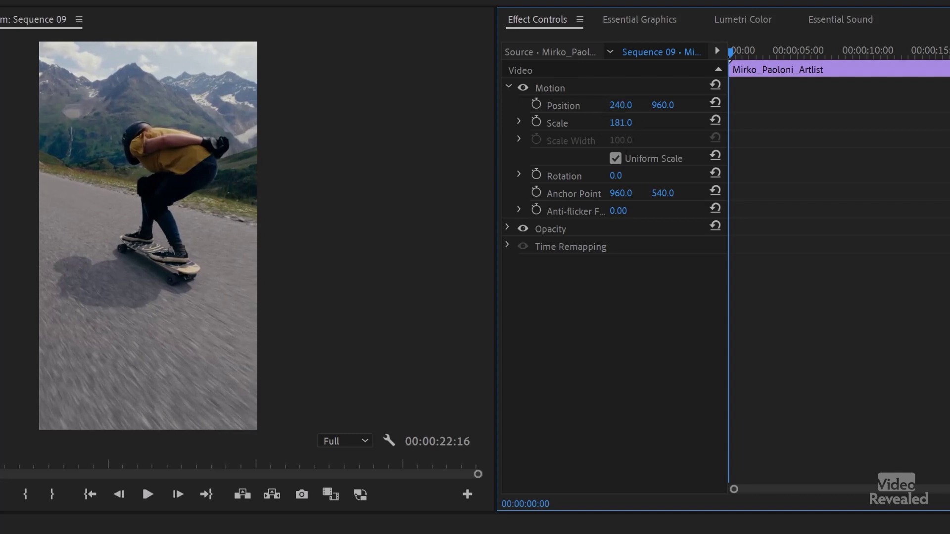
{"action": "key", "text": "l"}
{"action": "key", "text": "l"}
{"action": "key", "text": "l"}
{"action": "key", "text": "l"}
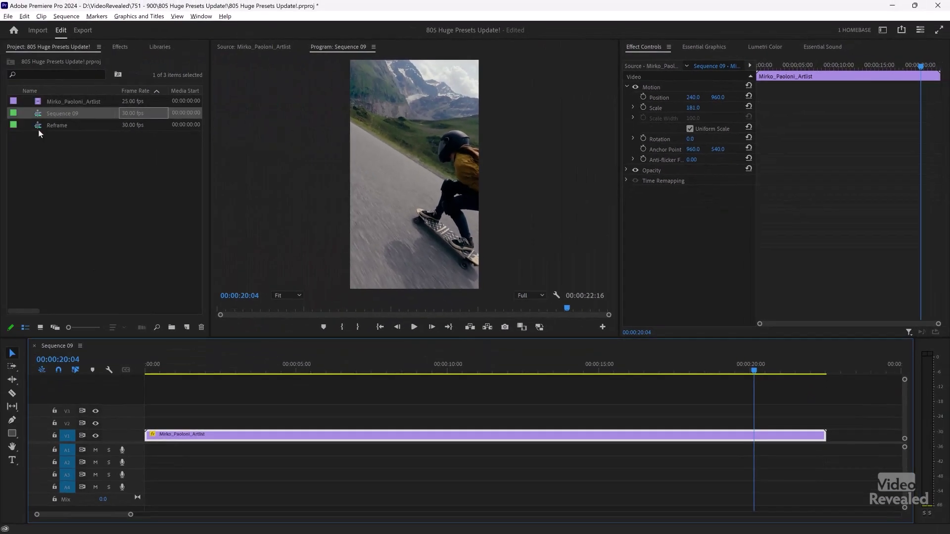
Step: Open the Reframe sequence, find Auto Reframe by searching 'refra', and apply it to the V1 clip
{"action": "double_click", "coordinate": [39, 128]}
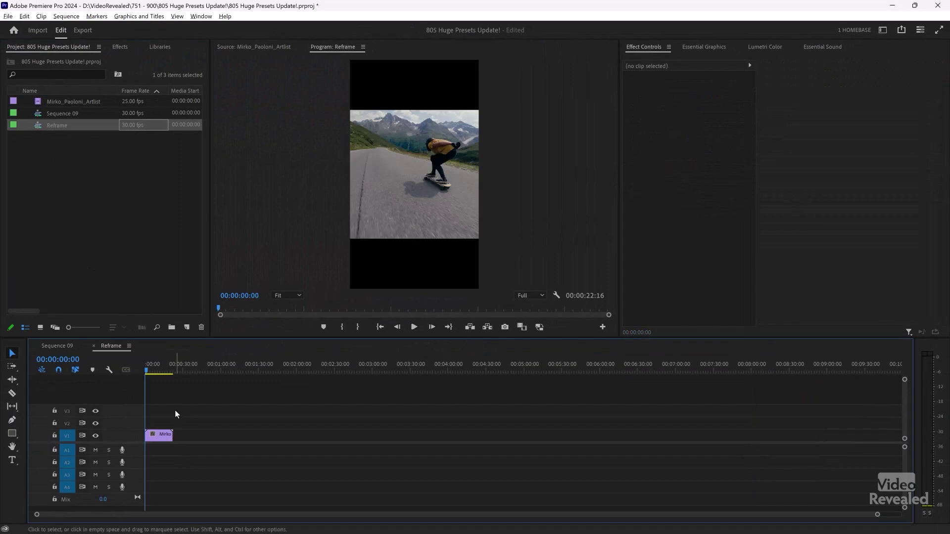
{"action": "left_click", "coordinate": [123, 46]}
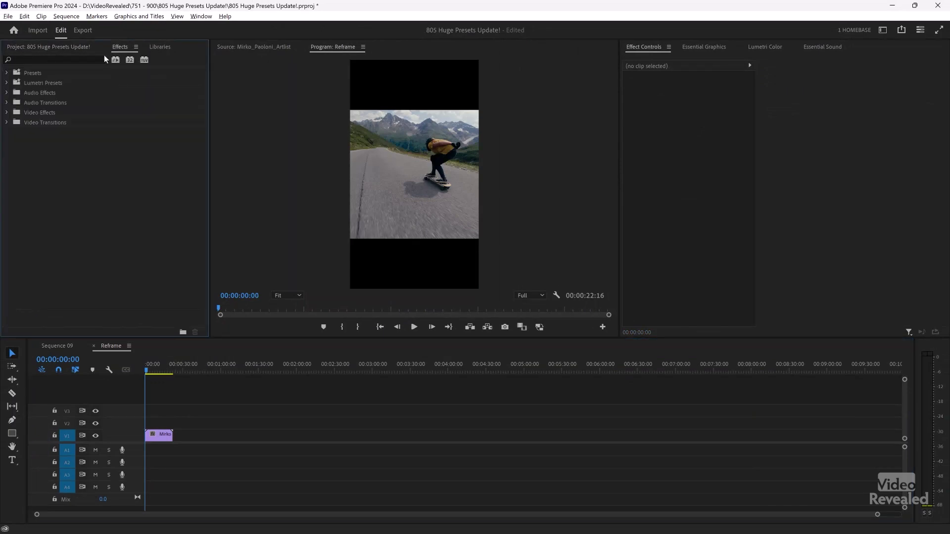
{"action": "left_click", "coordinate": [77, 58]}
{"action": "type", "text": "refra"}
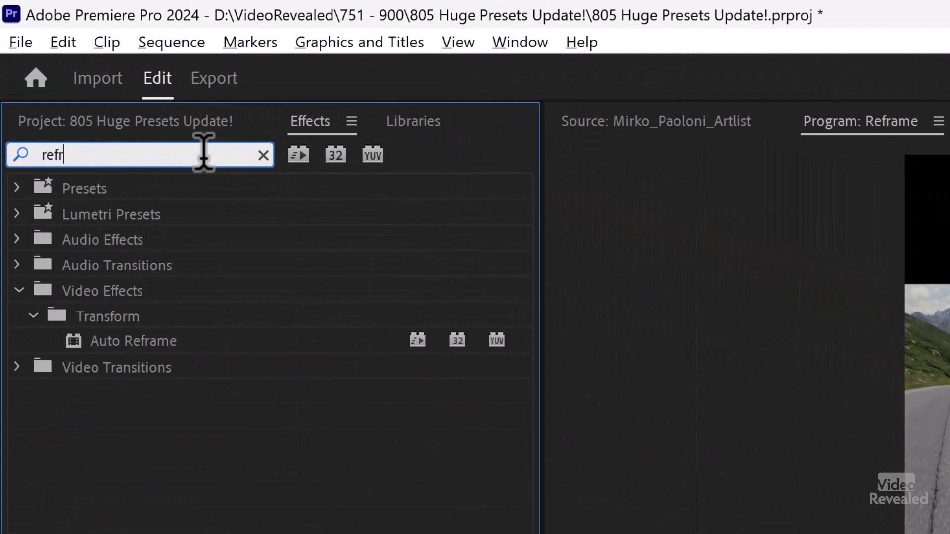
{"action": "left_click", "coordinate": [136, 341]}
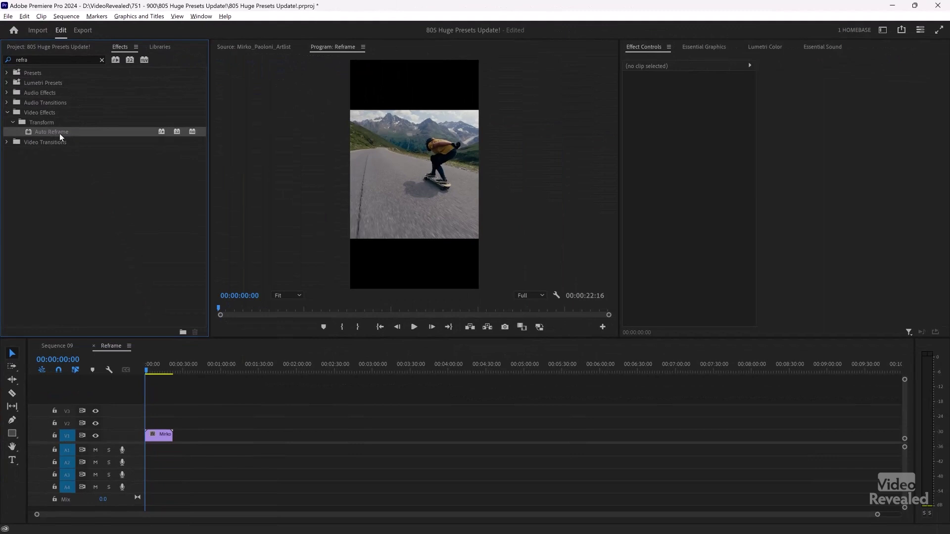
{"action": "left_click_drag", "start_coordinate": [60, 132], "coordinate": [160, 438]}
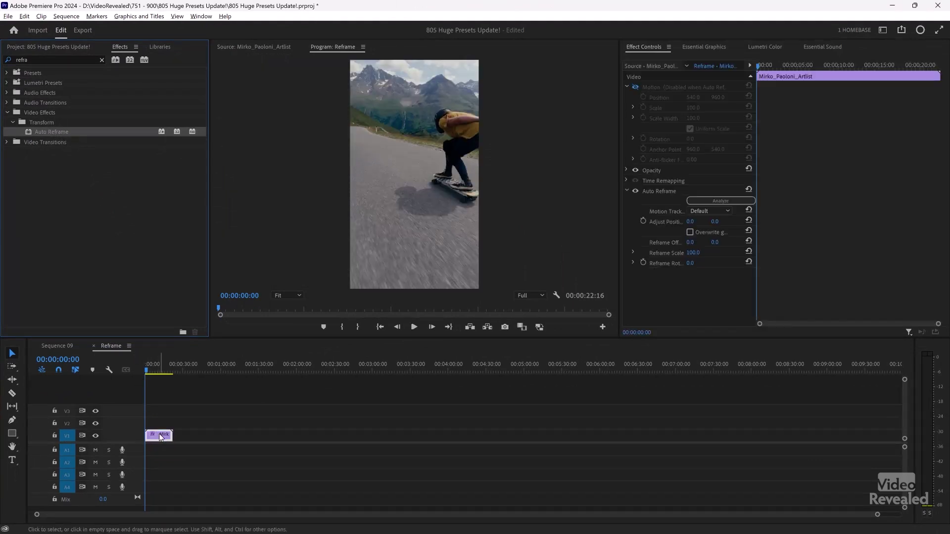
Step: Compare Sequence 09 and Reframe near the 20-second mark
{"action": "left_click", "coordinate": [732, 195]}
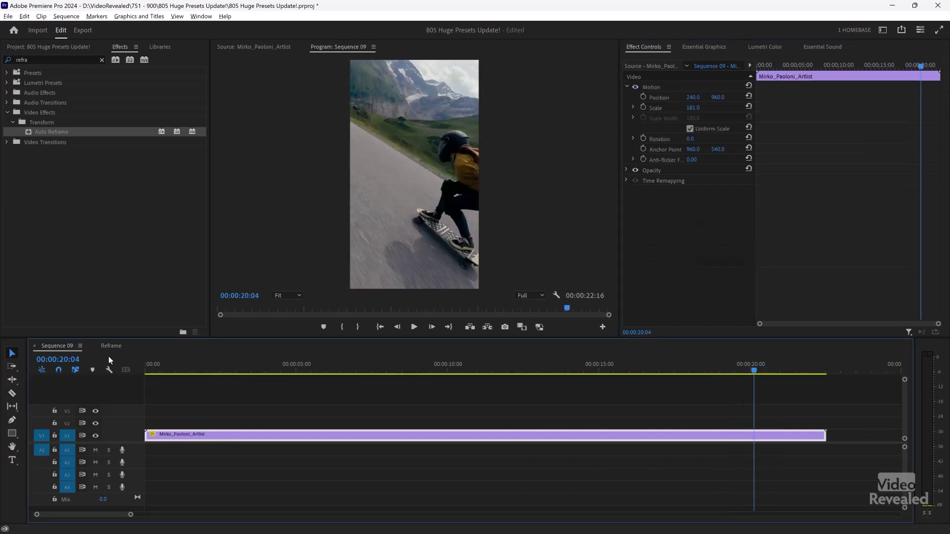
{"action": "left_click_drag", "start_coordinate": [730, 372], "coordinate": [752, 378]}
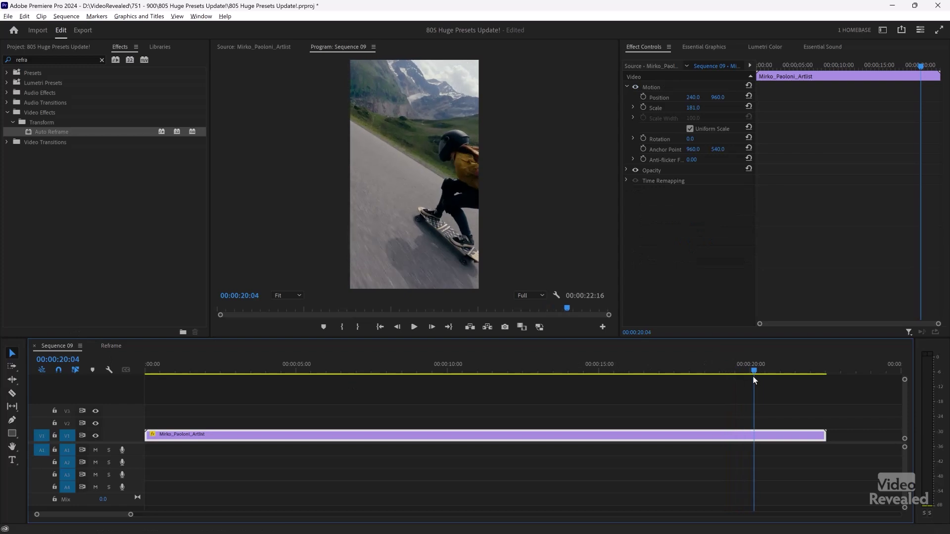
{"action": "left_click", "coordinate": [112, 345]}
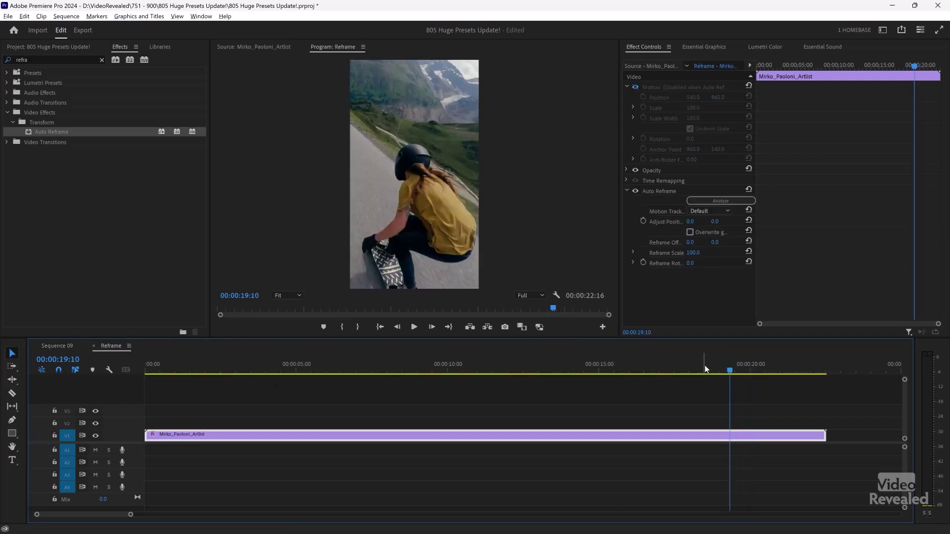
{"action": "left_click_drag", "start_coordinate": [730, 373], "coordinate": [750, 378]}
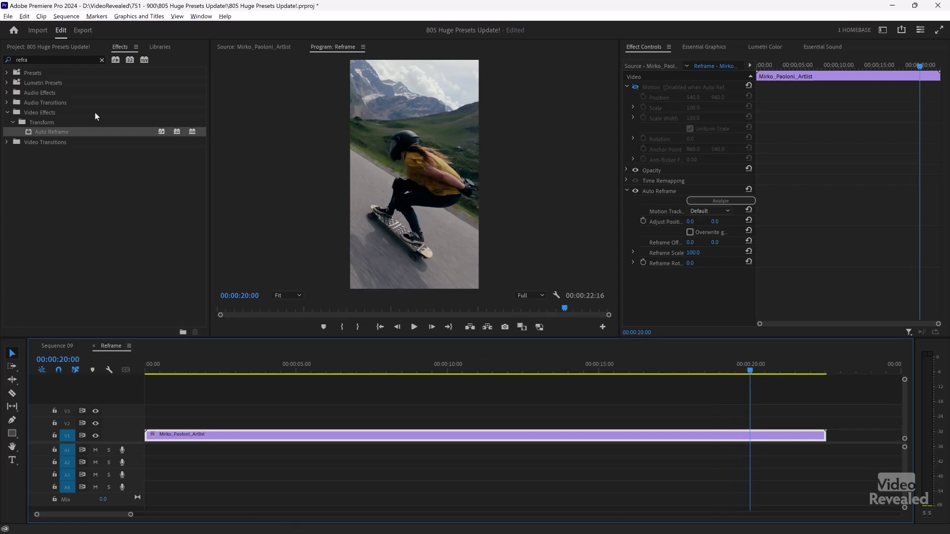
{"action": "left_click", "coordinate": [62, 46]}
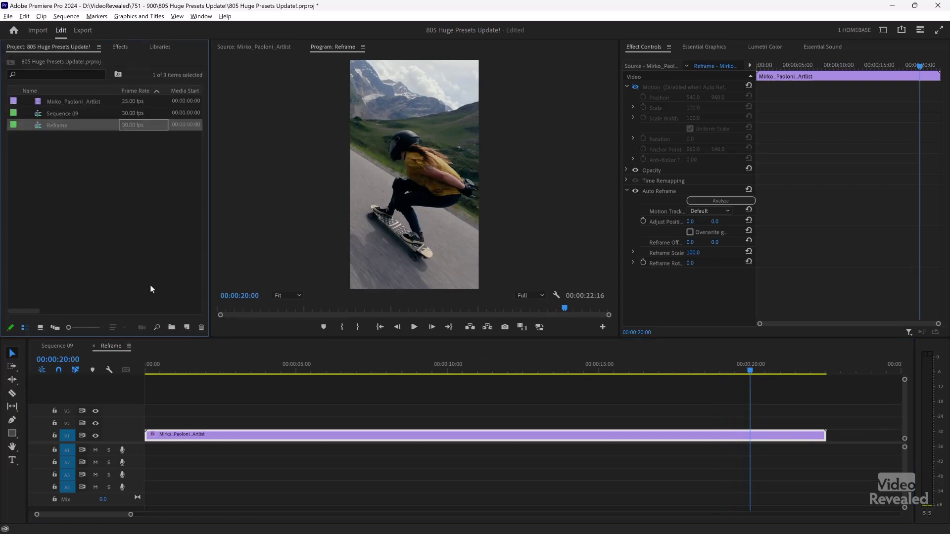
Step: Start a new sequence and choose the HD 1080p 29.97 fps preset for a 1920x1080 frame
{"action": "left_click", "coordinate": [187, 328]}
{"action": "left_click", "coordinate": [206, 341]}
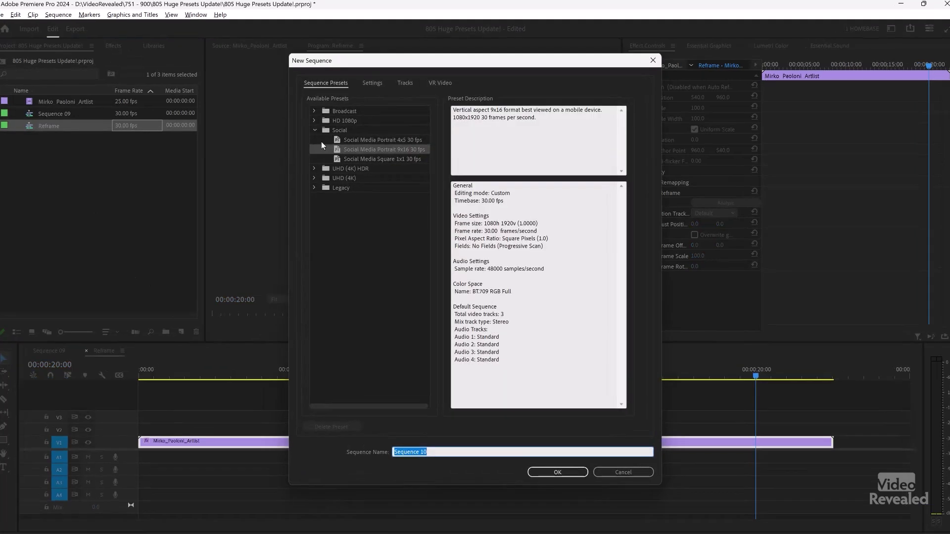
{"action": "left_click", "coordinate": [315, 130]}
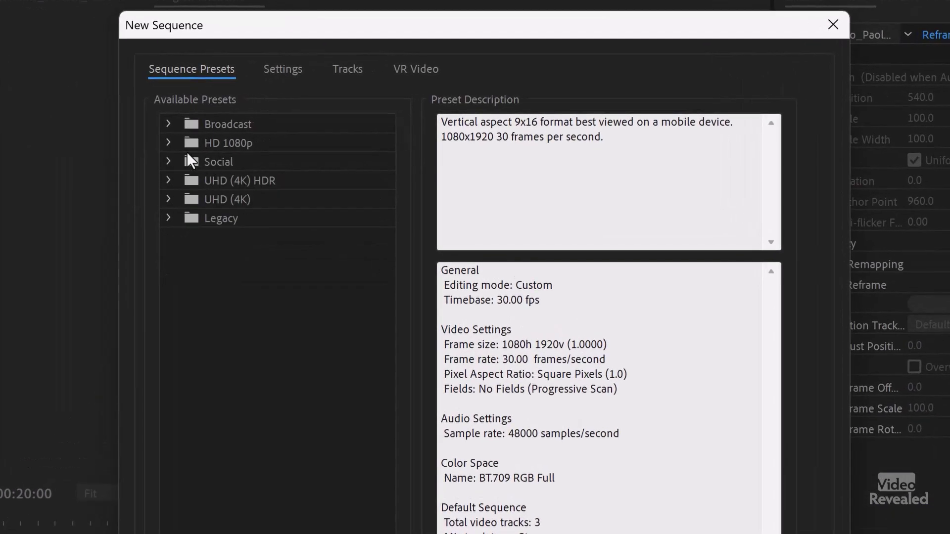
{"action": "left_click", "coordinate": [169, 180]}
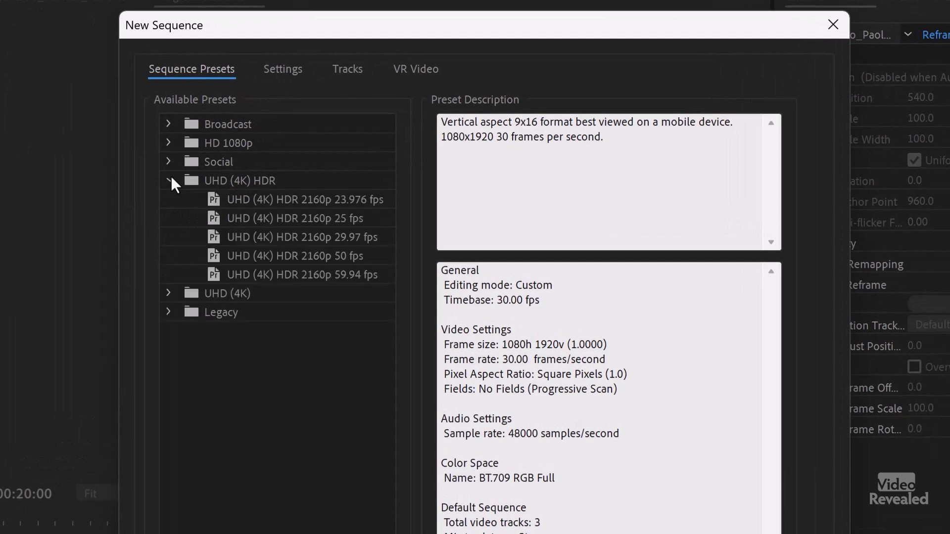
{"action": "left_click", "coordinate": [169, 292]}
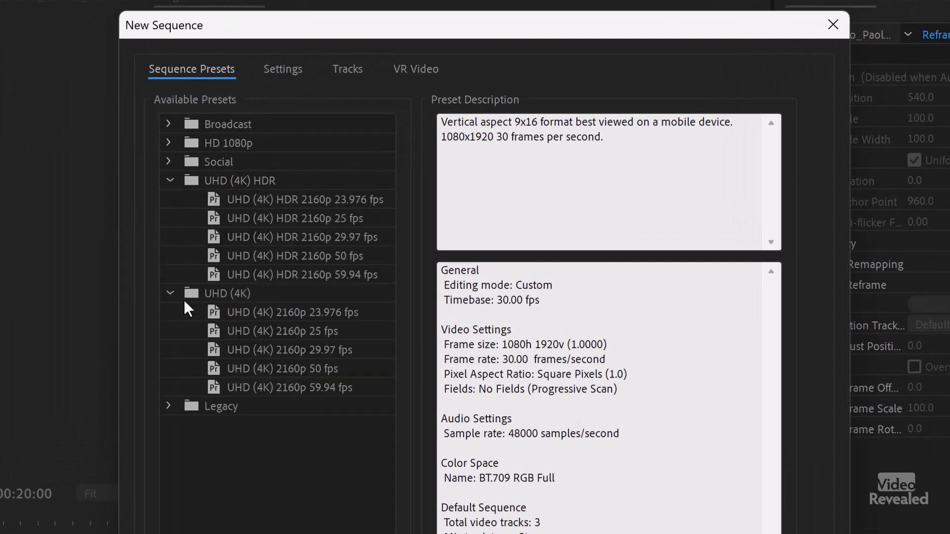
{"action": "left_click", "coordinate": [168, 143]}
{"action": "left_click", "coordinate": [267, 200]}
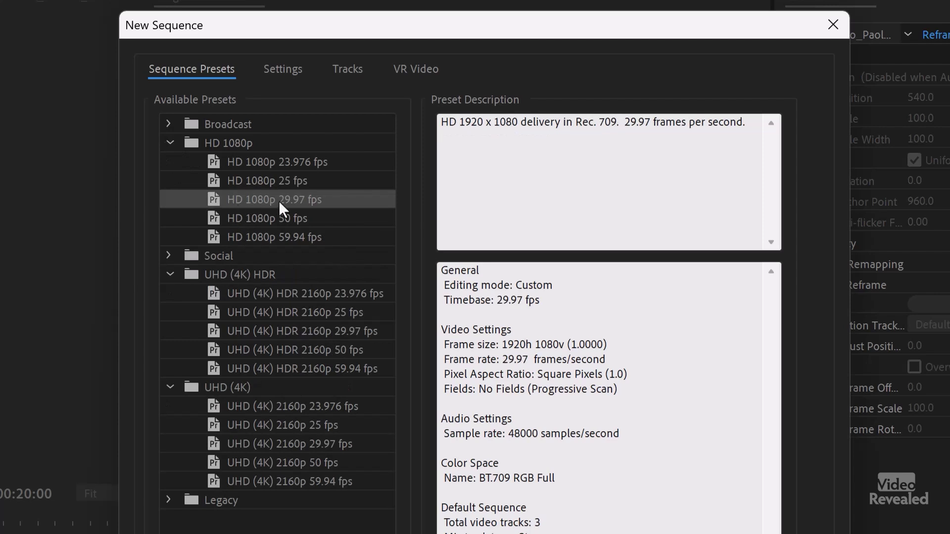